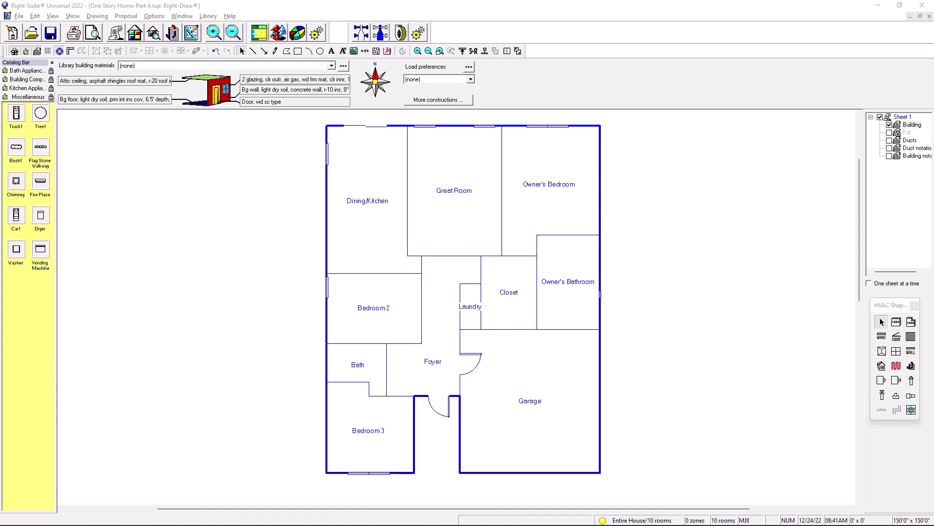
- Bring up the Internal Loads.jpg reference table beside the floor plan and open the Owner's Bedroom's internal loads
{"action": "key", "text": "alt+Tab"}
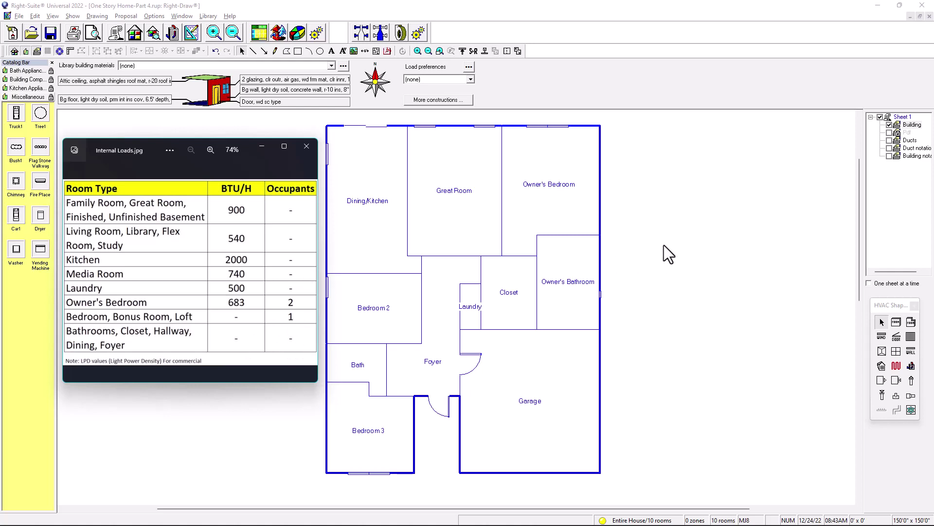
{"action": "left_click", "coordinate": [546, 195]}
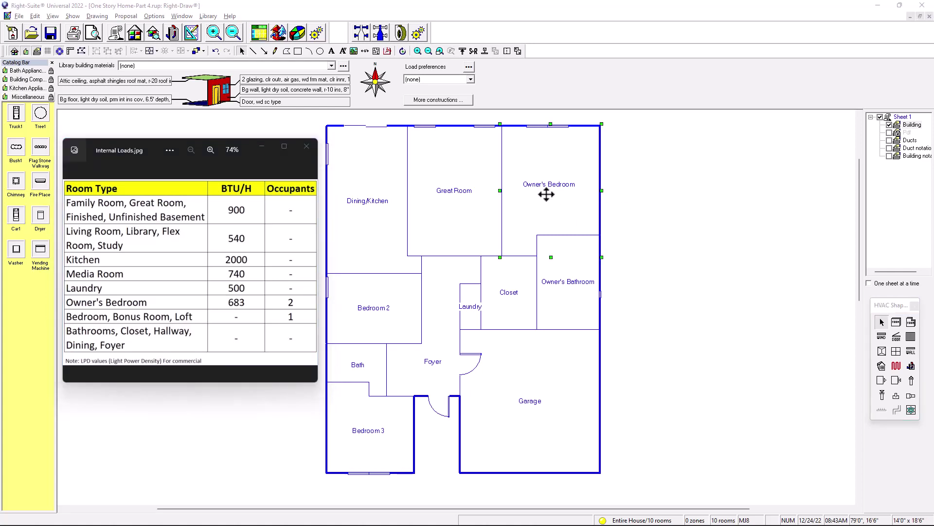
{"action": "double_click", "coordinate": [546, 194]}
{"action": "left_click_drag", "start_coordinate": [446, 152], "coordinate": [701, 139]}
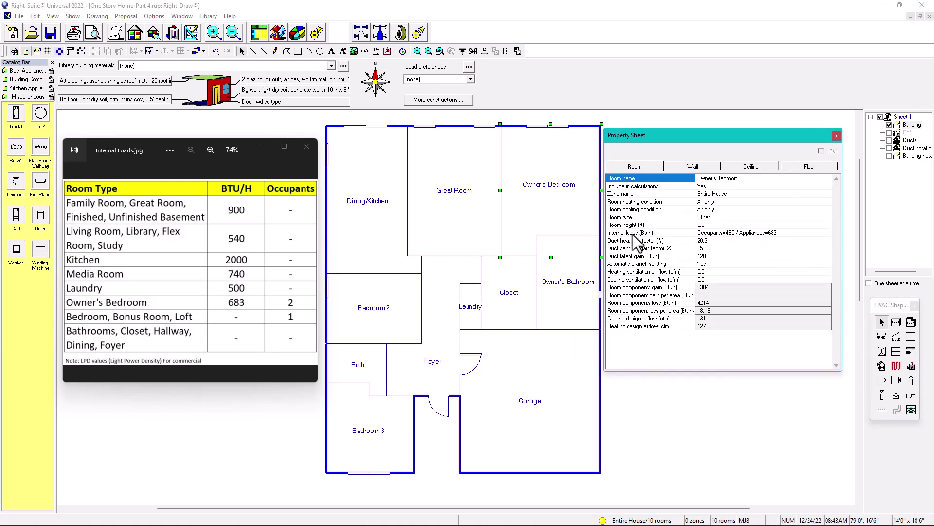
{"action": "double_click", "coordinate": [708, 233]}
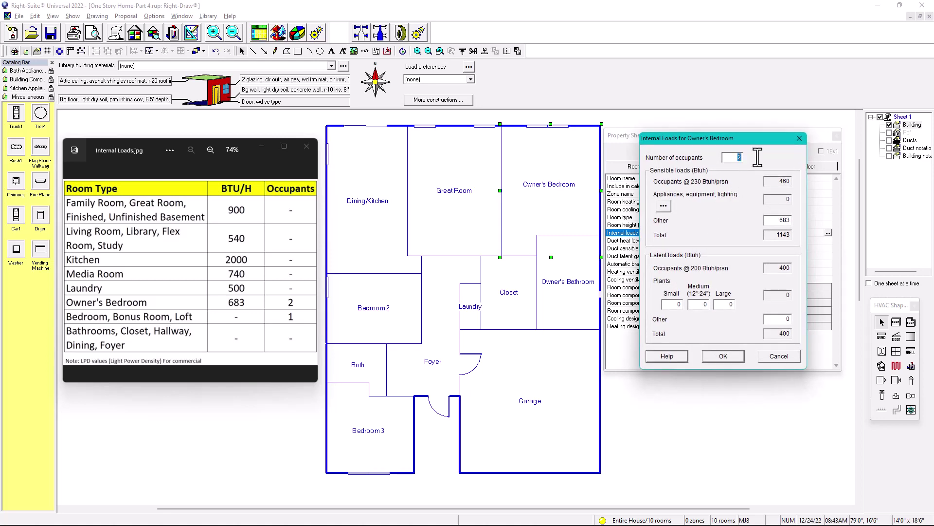
- Check the Owner's Bedroom's number of occupants and other sensible load against the reference table
{"action": "double_click", "coordinate": [781, 220]}
{"action": "type", "text": "0"}
{"action": "left_click", "coordinate": [735, 159]}
{"action": "double_click", "coordinate": [738, 158]}
{"action": "double_click", "coordinate": [780, 220]}
{"action": "left_click", "coordinate": [724, 355]}
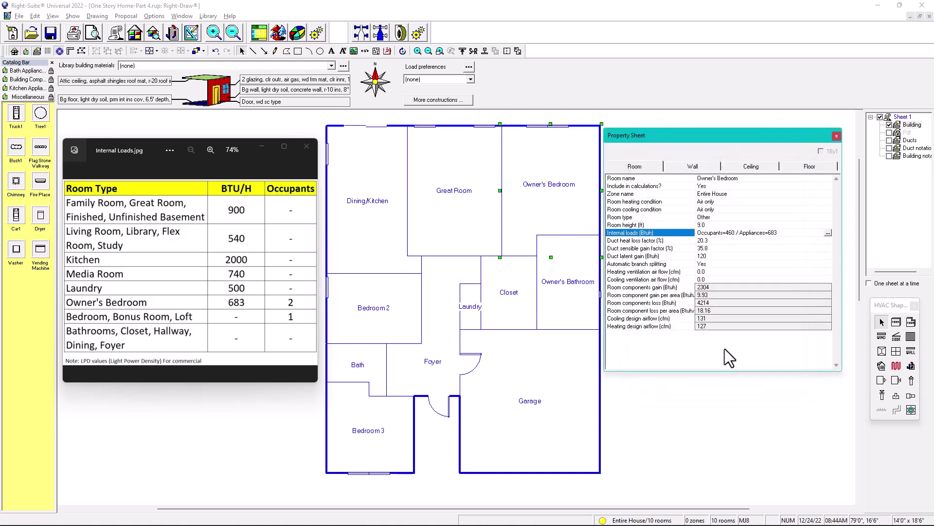
{"action": "double_click", "coordinate": [725, 233]}
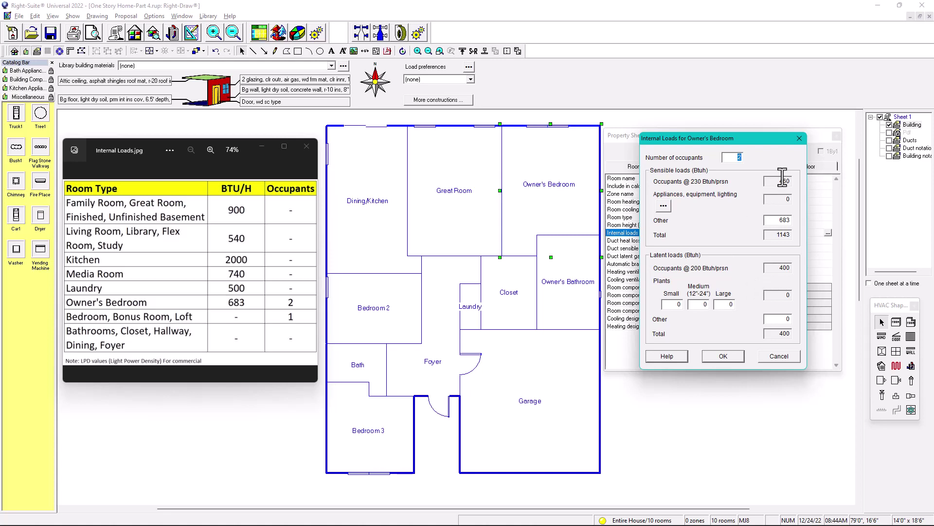
{"action": "left_click", "coordinate": [799, 138]}
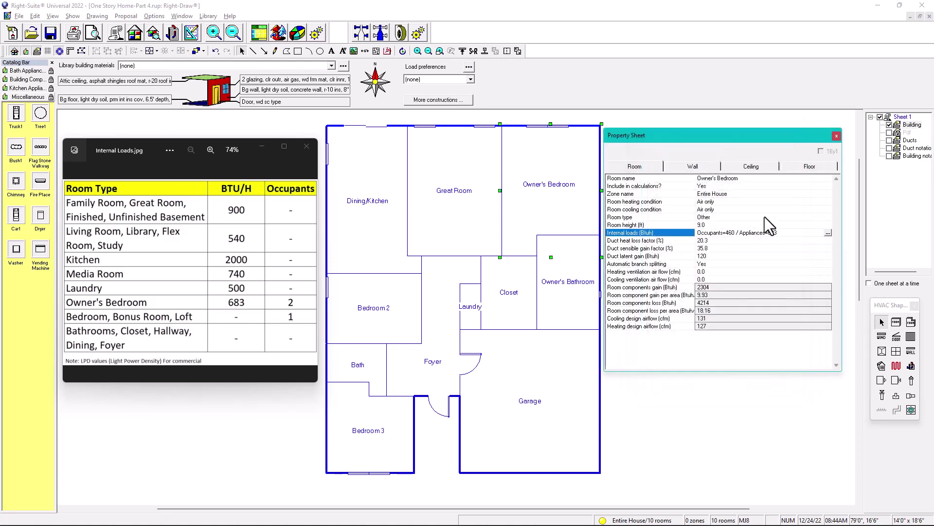
{"action": "left_click", "coordinate": [836, 137]}
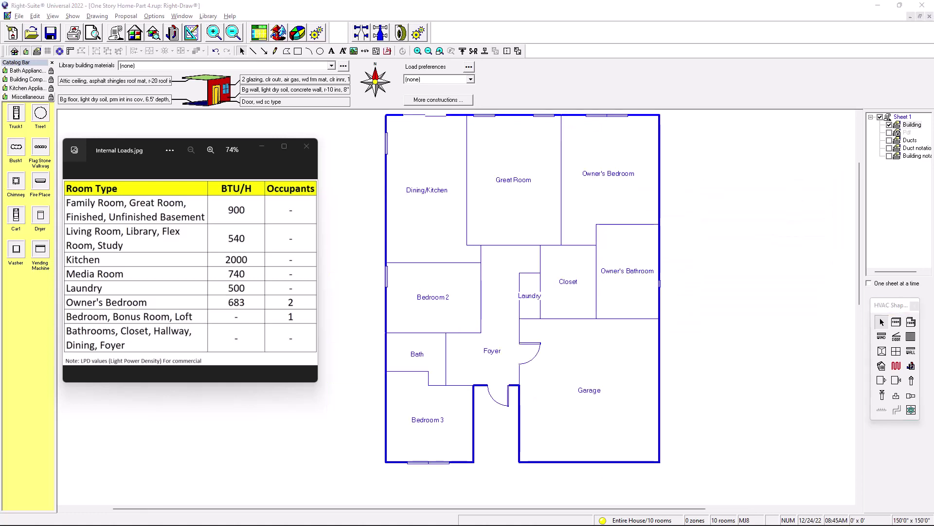
- Set the Great Room's other sensible internal load to 900 Btuh
{"action": "double_click", "coordinate": [530, 196]}
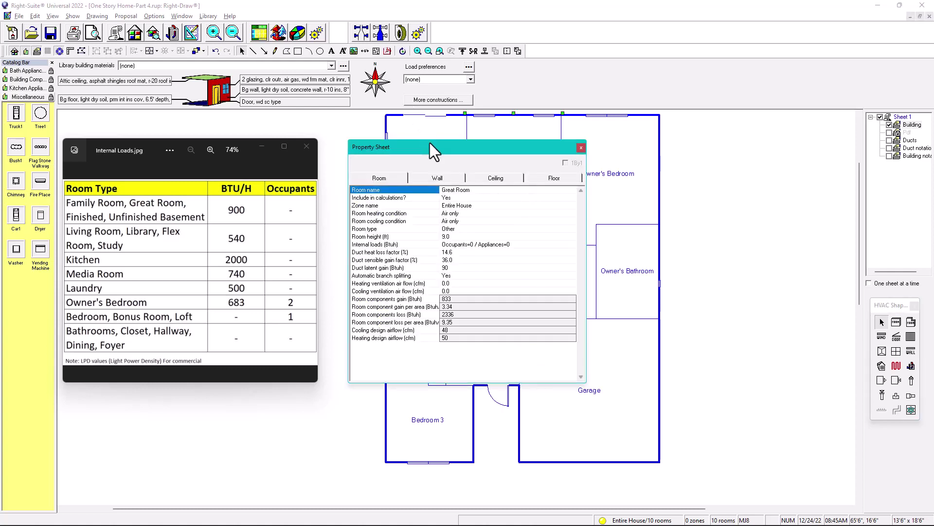
{"action": "left_click_drag", "start_coordinate": [433, 152], "coordinate": [655, 121]}
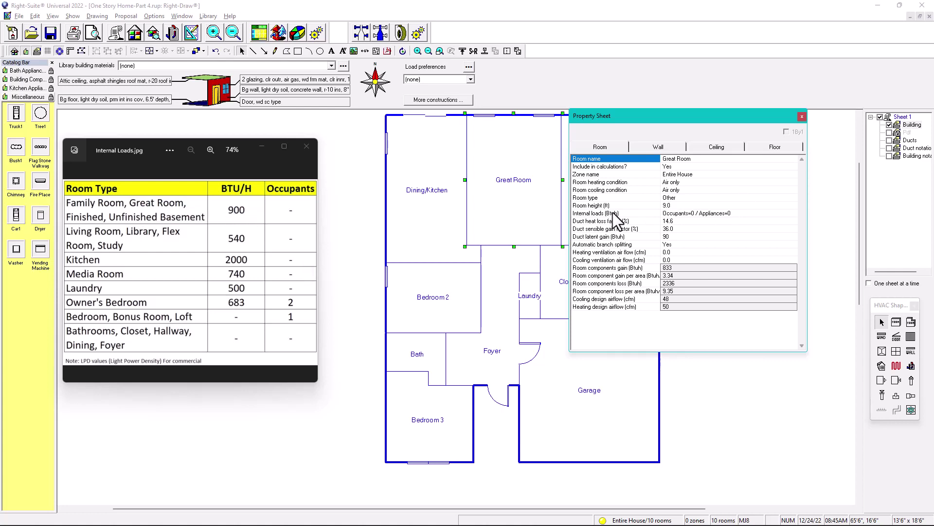
{"action": "double_click", "coordinate": [684, 215]}
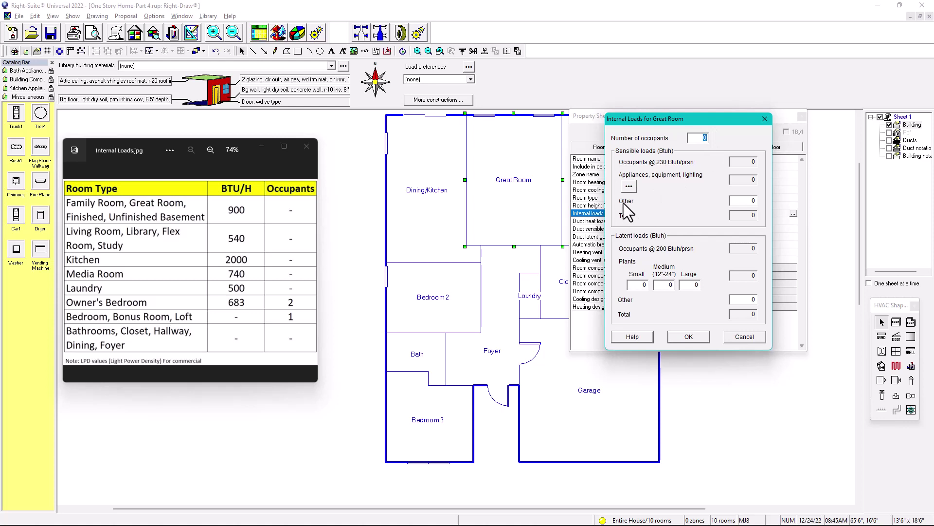
{"action": "left_click", "coordinate": [738, 200]}
{"action": "type", "text": "900"}
{"action": "left_click", "coordinate": [691, 338]}
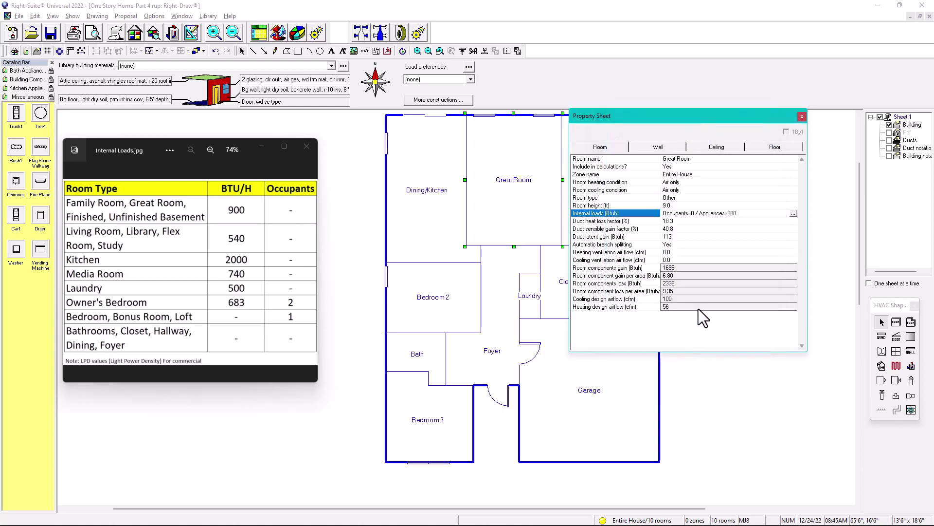
{"action": "left_click", "coordinate": [801, 118]}
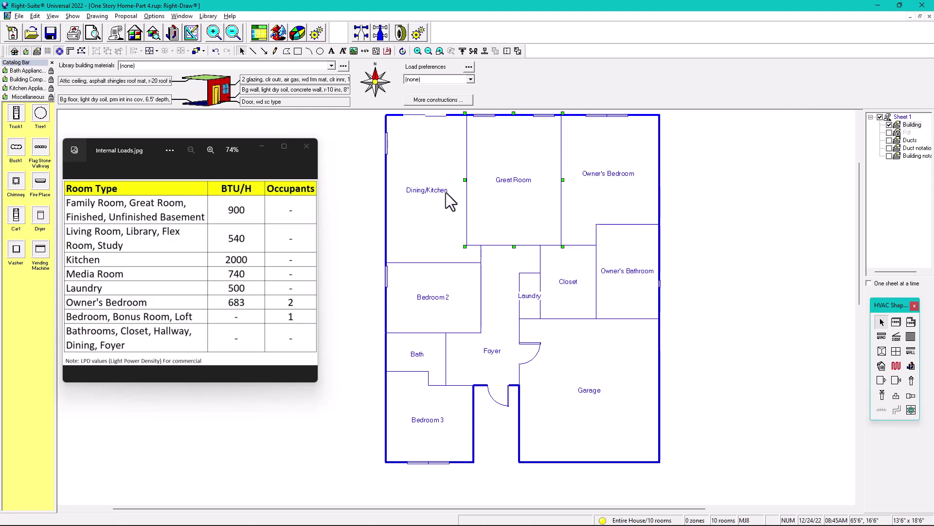
- Open the Dining/Kitchen's internal loads and set its other sensible load to 2000 Btuh
{"action": "left_click", "coordinate": [431, 204]}
{"action": "double_click", "coordinate": [430, 203]}
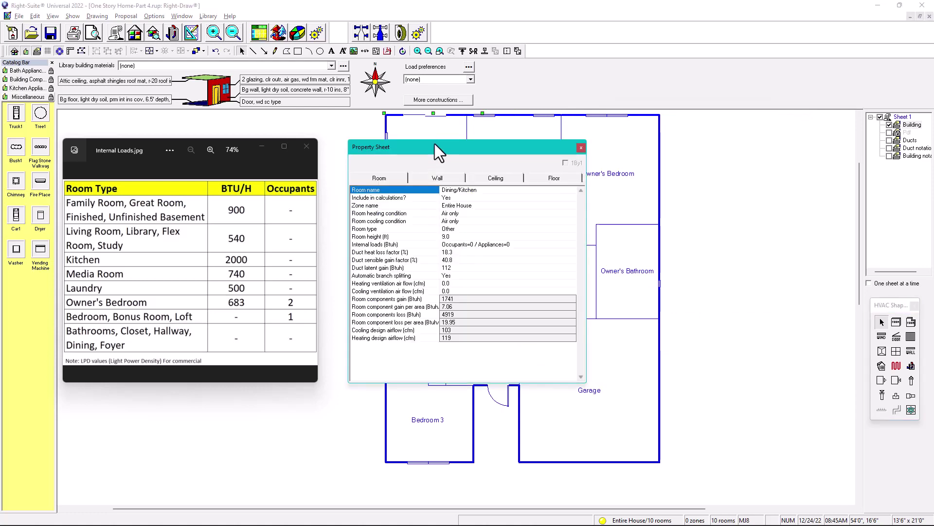
{"action": "left_click_drag", "start_coordinate": [434, 144], "coordinate": [668, 122]}
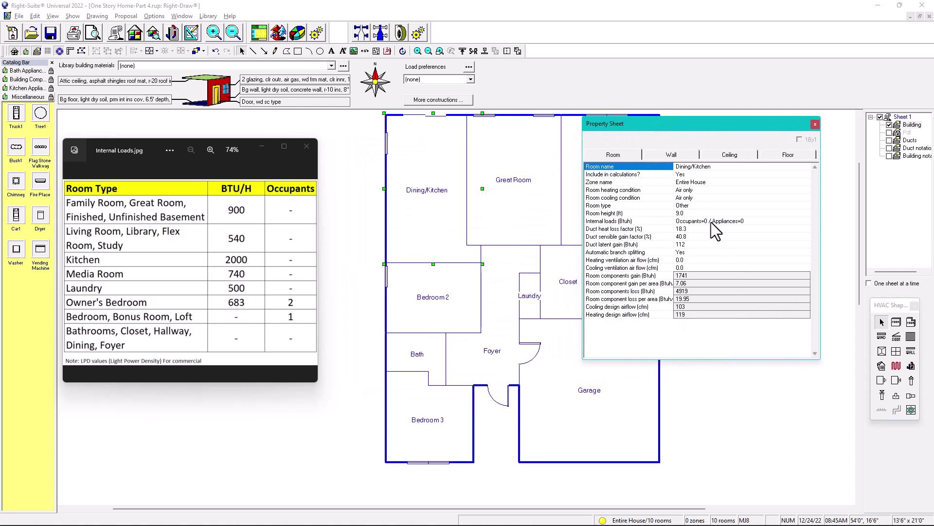
{"action": "double_click", "coordinate": [697, 220]}
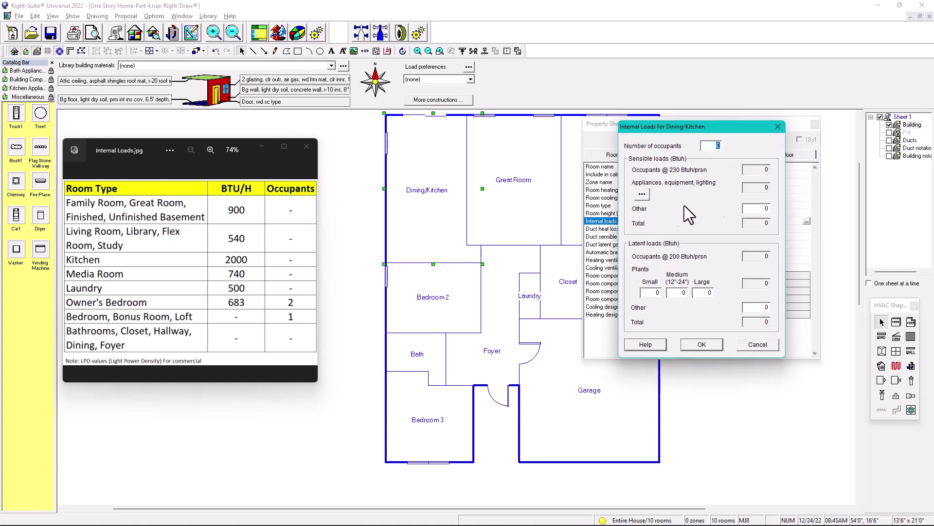
{"action": "left_click", "coordinate": [766, 210]}
{"action": "type", "text": "2000"}
- Clear the Dining/Kitchen's other sensible load and reset it to 0
{"action": "left_click", "coordinate": [750, 210]}
{"action": "left_click_drag", "start_coordinate": [756, 211], "coordinate": [770, 212]}
{"action": "key", "text": "BackSpace"}
{"action": "left_click", "coordinate": [643, 195]}
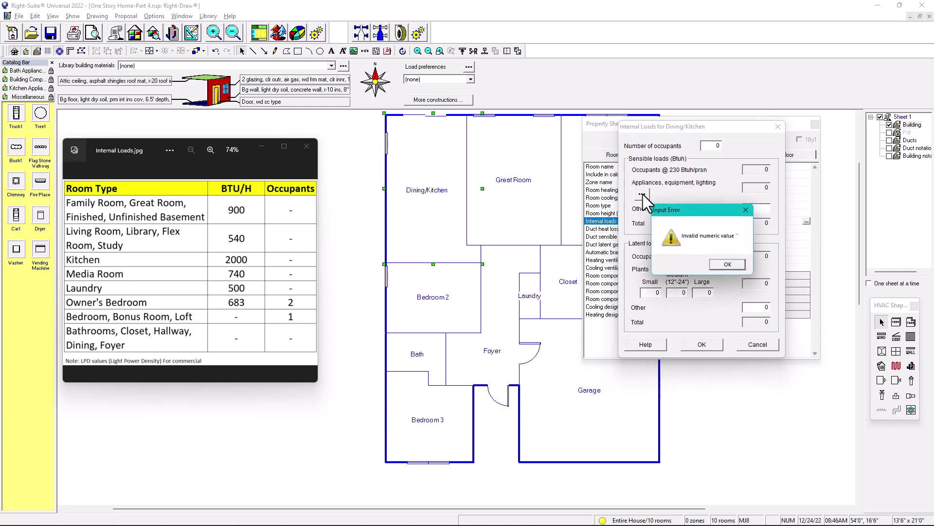
{"action": "left_click", "coordinate": [720, 263]}
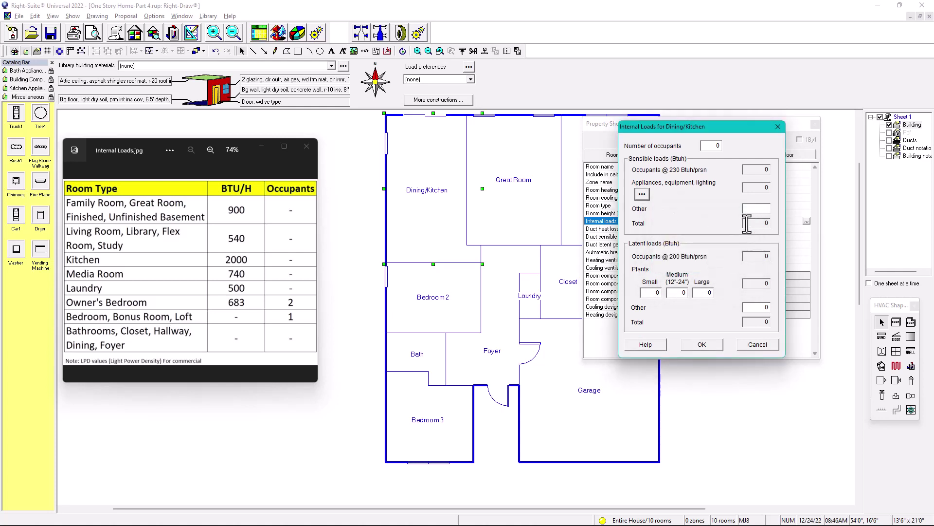
{"action": "type", "text": "0"}
- Assign the Kitchen scenario 2 preset, with a 2000 Btuh load, to the Dining/Kitchen's appliances, equipment and lighting
{"action": "left_click", "coordinate": [643, 194]}
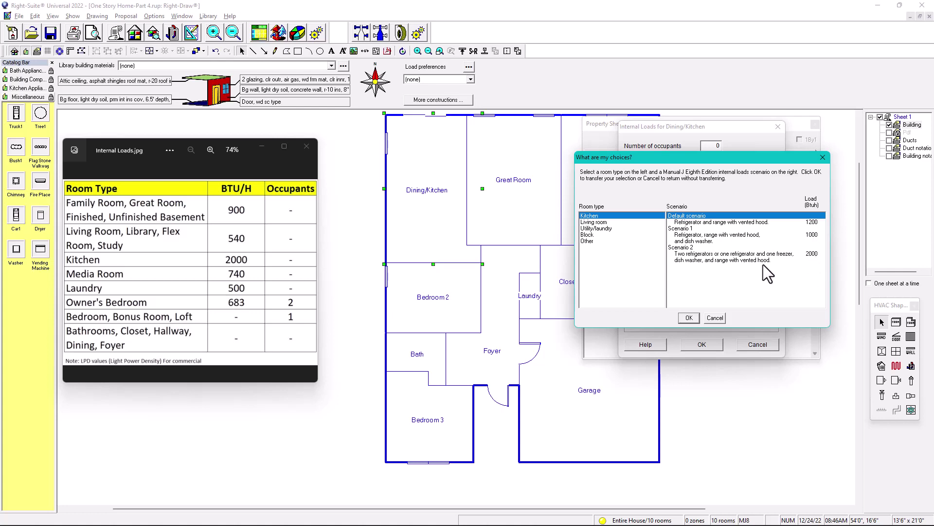
{"action": "left_click", "coordinate": [693, 256]}
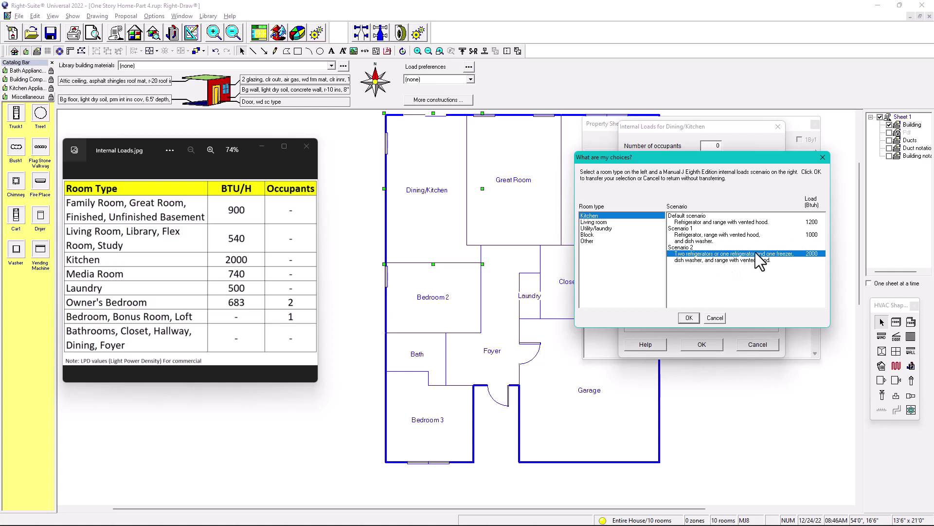
{"action": "left_click", "coordinate": [693, 316]}
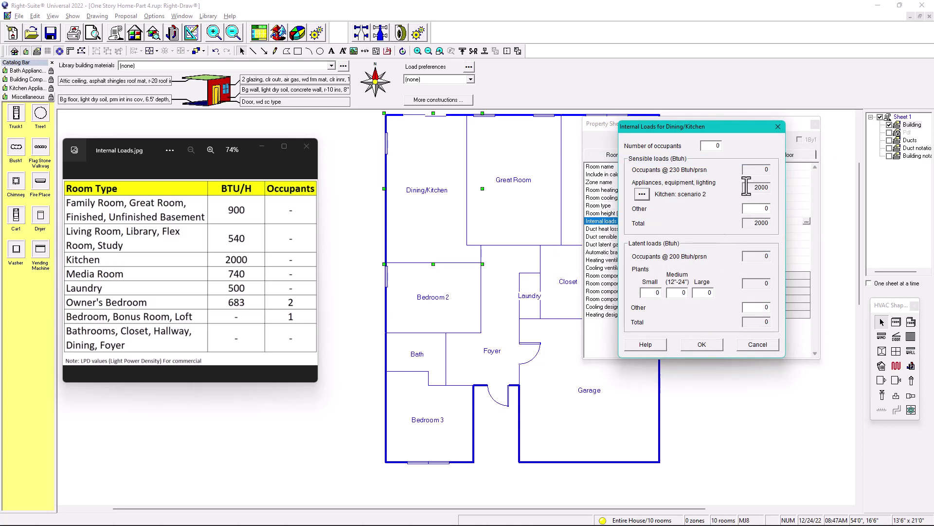
- Copy the 2000 Btuh appliance load into the Dining/Kitchen's other sensible load and apply it
{"action": "left_click_drag", "start_coordinate": [753, 187], "coordinate": [777, 191]}
{"action": "key", "text": "ctrl+c"}
{"action": "left_click", "coordinate": [760, 209]}
{"action": "key", "text": "ctrl+v"}
{"action": "left_click", "coordinate": [704, 344]}
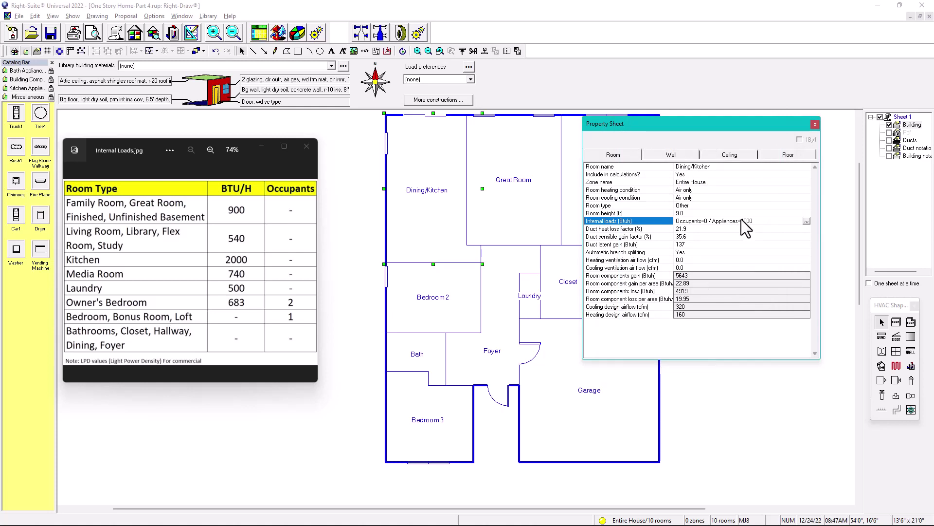
- Change the Dining/Kitchen's appliance preset to room type Other with the default scenario and apply it
{"action": "double_click", "coordinate": [740, 219]}
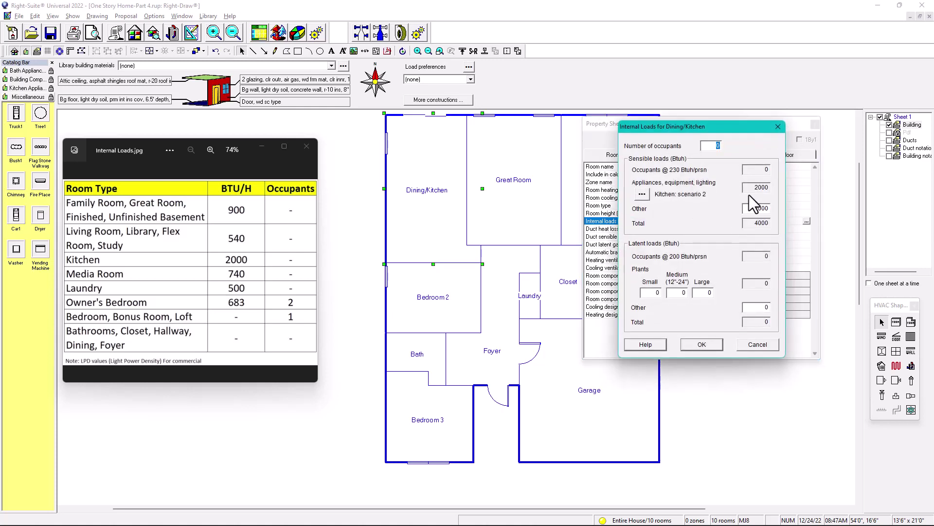
{"action": "left_click", "coordinate": [643, 195]}
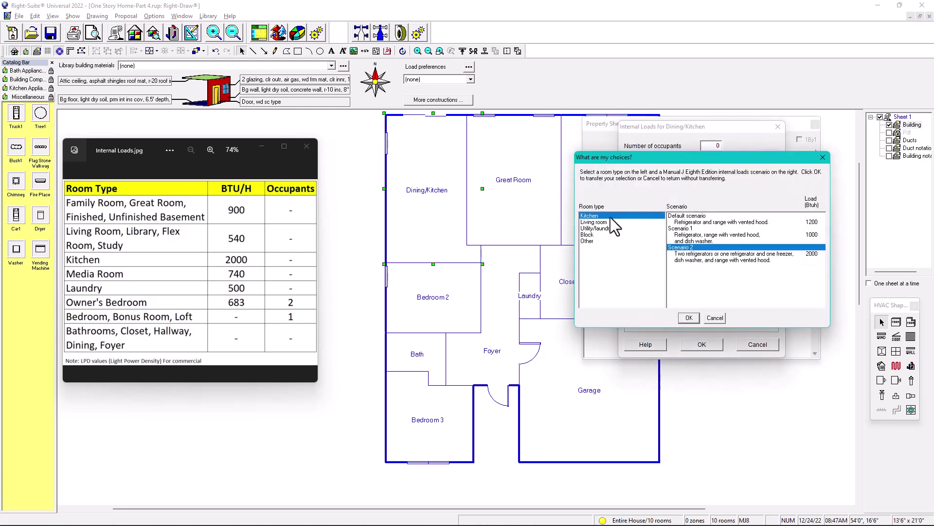
{"action": "left_click", "coordinate": [589, 241]}
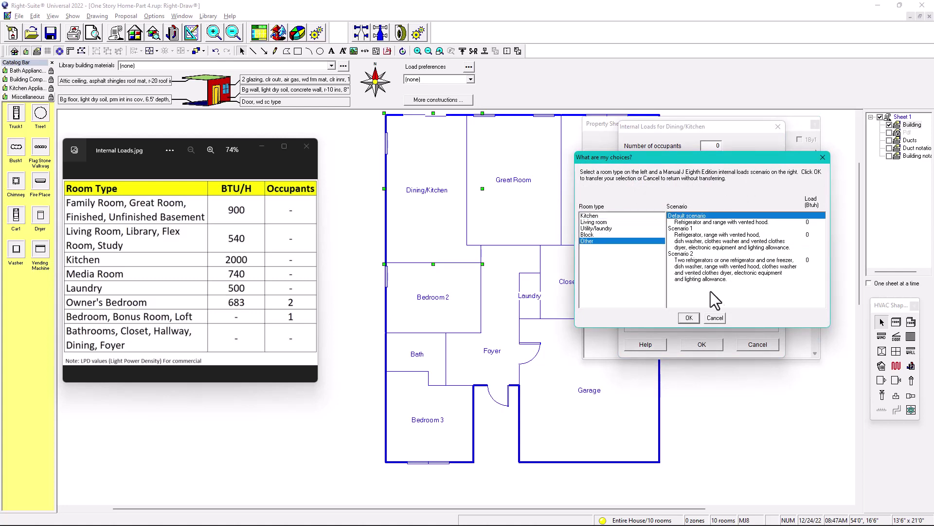
{"action": "left_click", "coordinate": [689, 317]}
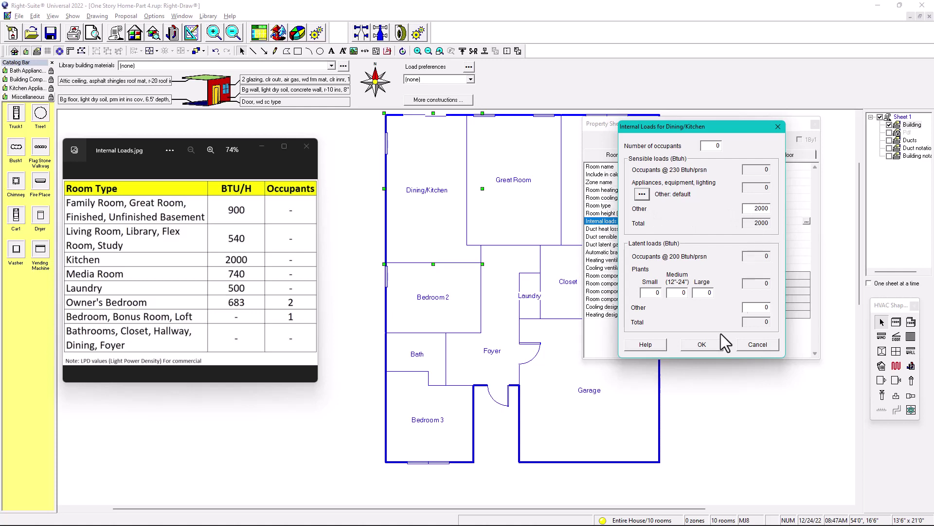
{"action": "left_click", "coordinate": [710, 344]}
{"action": "left_click", "coordinate": [816, 124]}
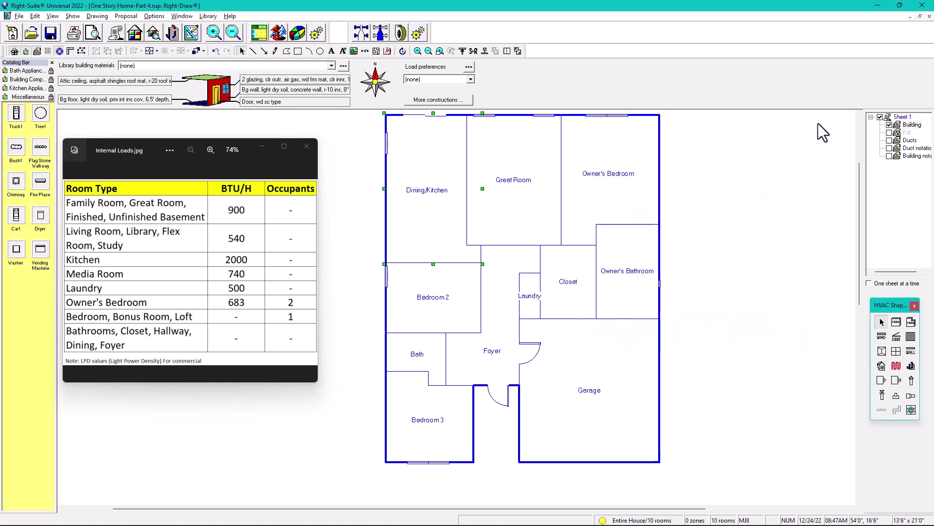
- Set the number of occupants in Bedroom 2's internal loads to 1 and review its sensible and latent loads
{"action": "double_click", "coordinate": [460, 299]}
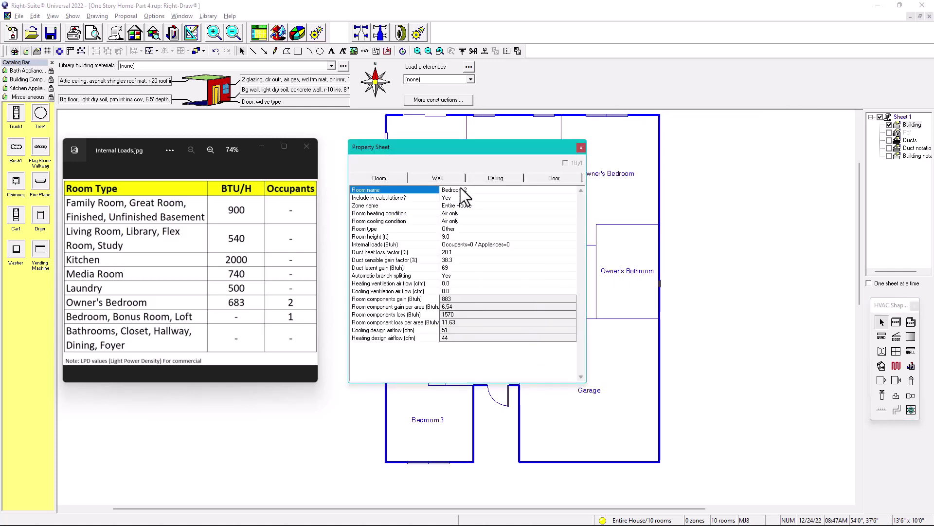
{"action": "left_click_drag", "start_coordinate": [484, 148], "coordinate": [696, 131]}
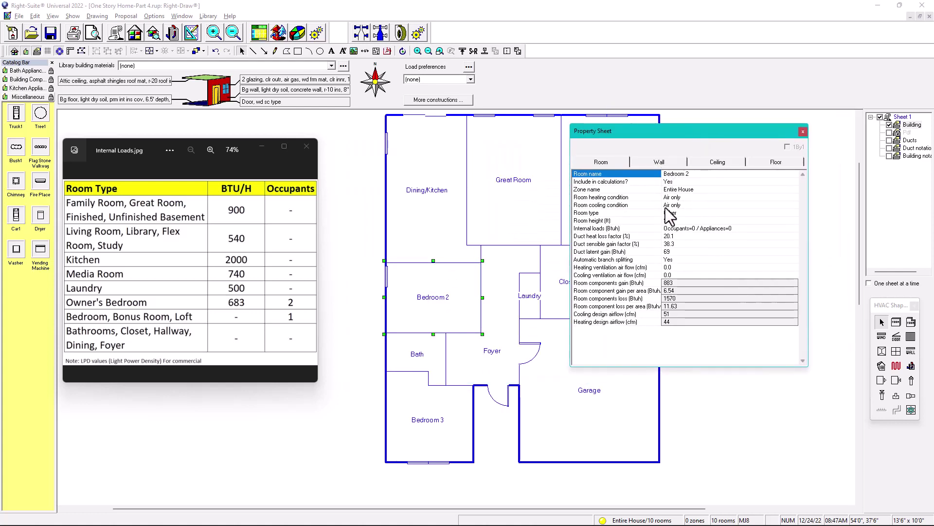
{"action": "double_click", "coordinate": [680, 231]}
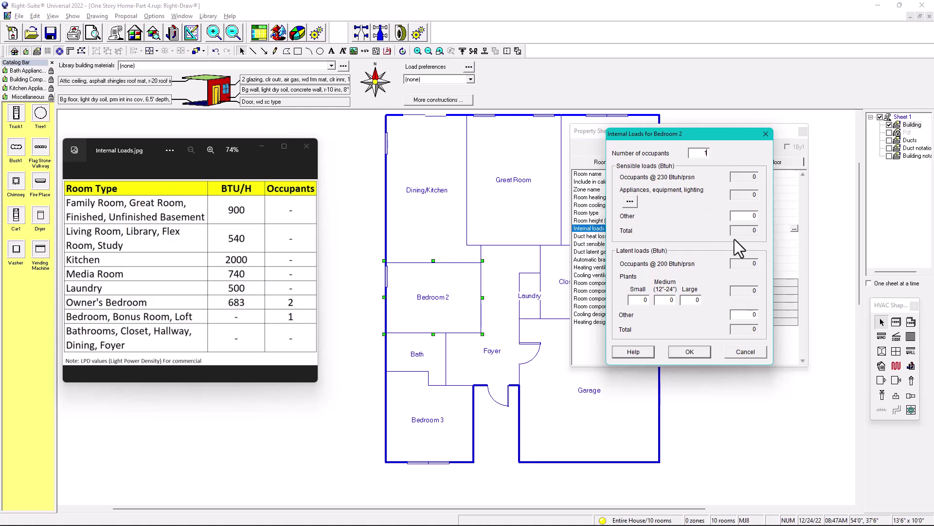
{"action": "left_click", "coordinate": [742, 217]}
{"action": "left_click_drag", "start_coordinate": [741, 176], "coordinate": [758, 176]}
{"action": "left_click_drag", "start_coordinate": [740, 228], "coordinate": [757, 230]}
{"action": "left_click_drag", "start_coordinate": [742, 263], "coordinate": [761, 264]}
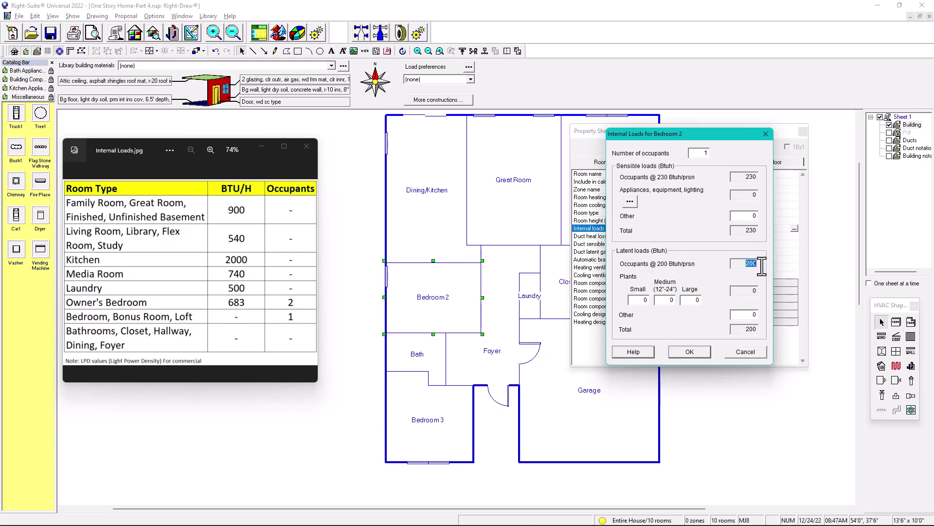
{"action": "left_click", "coordinate": [732, 226]}
{"action": "left_click", "coordinate": [696, 353]}
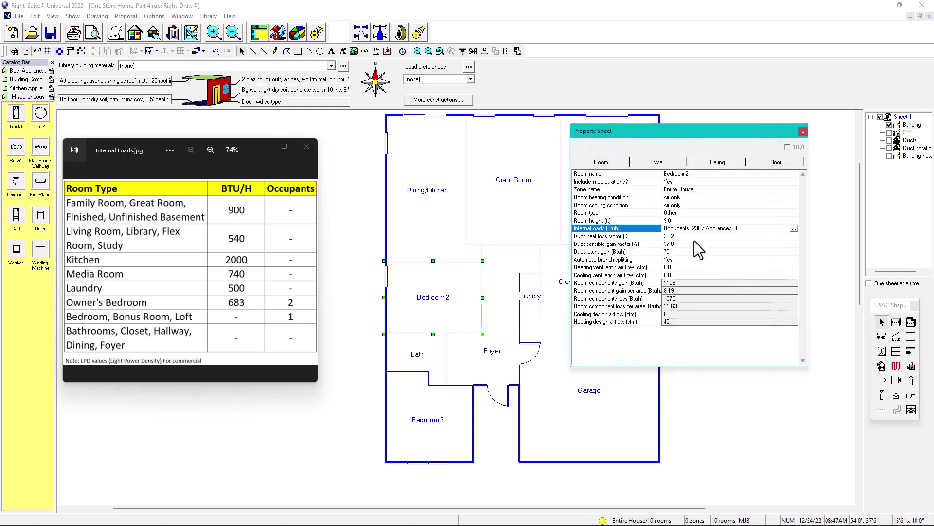
{"action": "left_click", "coordinate": [802, 130]}
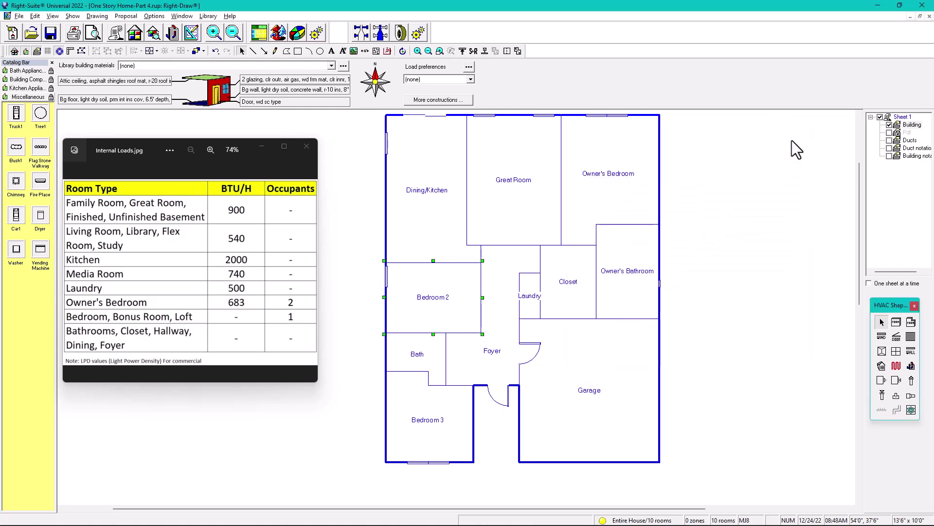
- Set the number of occupants in Bedroom 3's internal loads to 1 and close its property sheet
{"action": "double_click", "coordinate": [440, 405]}
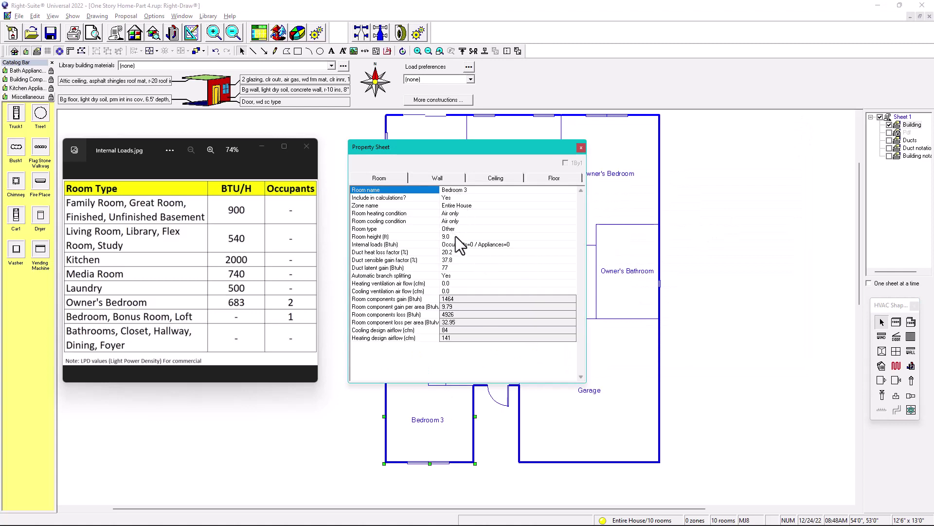
{"action": "double_click", "coordinate": [467, 251]}
{"action": "type", "text": "1"}
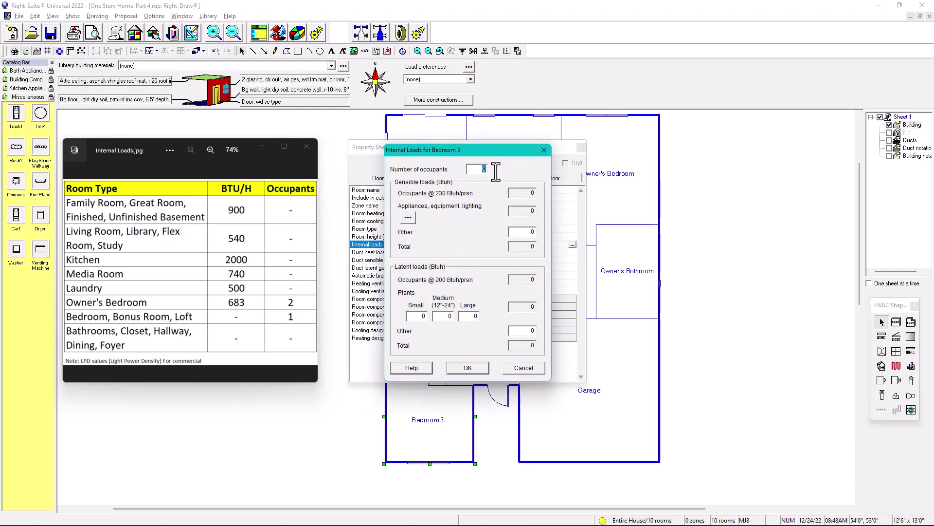
{"action": "key", "text": "Return"}
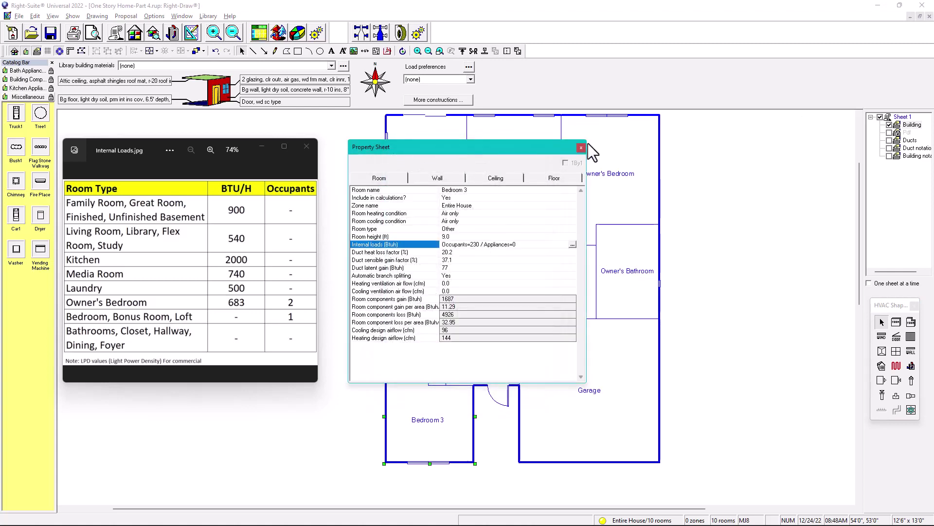
{"action": "left_click", "coordinate": [582, 147]}
- Set the Laundry's other sensible internal load to 500 Btuh, apply it and close the room's property sheet
{"action": "double_click", "coordinate": [530, 301]}
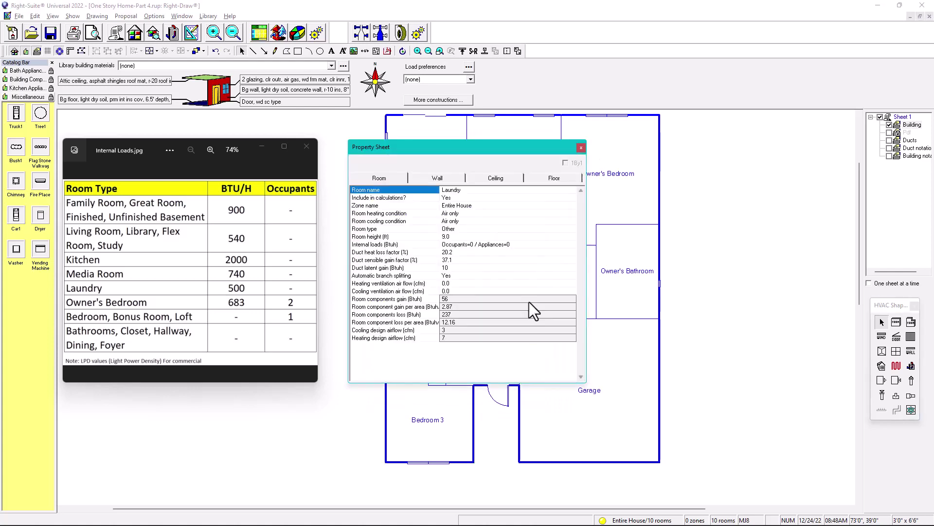
{"action": "double_click", "coordinate": [452, 244]}
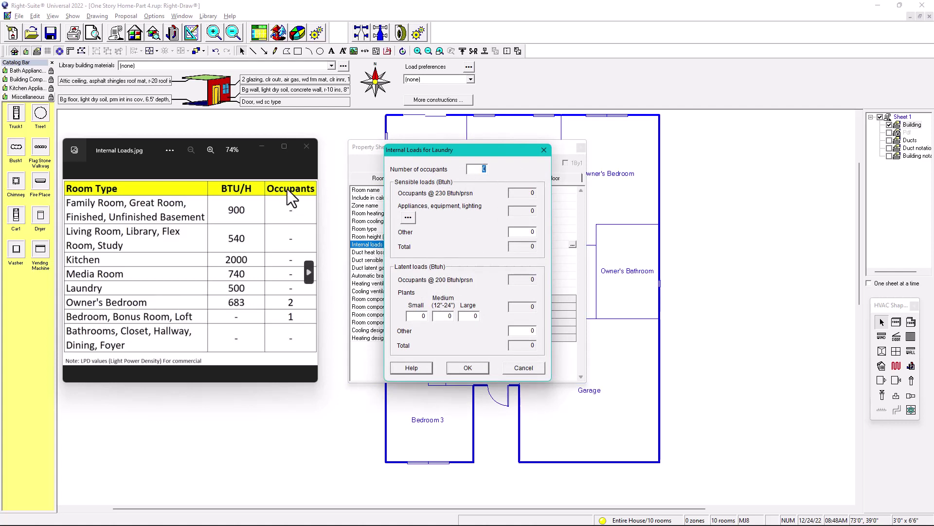
{"action": "left_click", "coordinate": [528, 231]}
{"action": "left_click", "coordinate": [465, 367]}
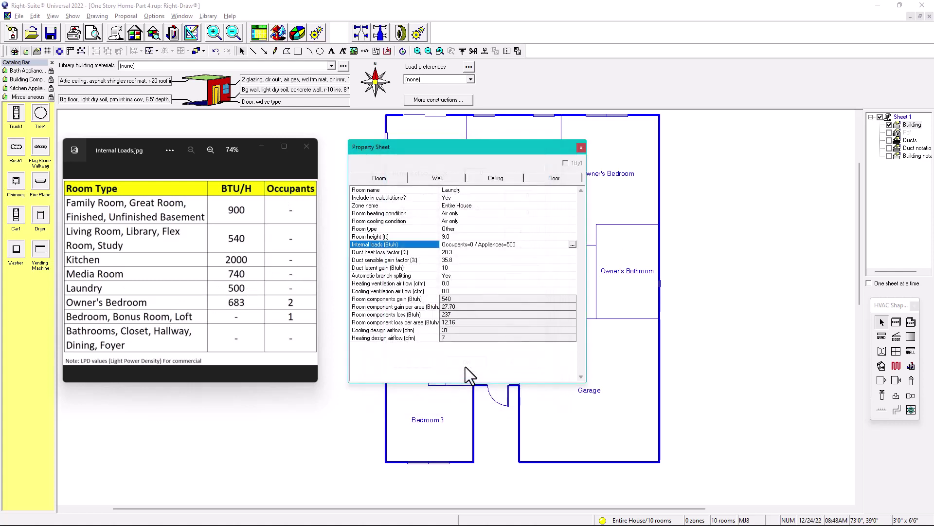
{"action": "left_click", "coordinate": [581, 148]}
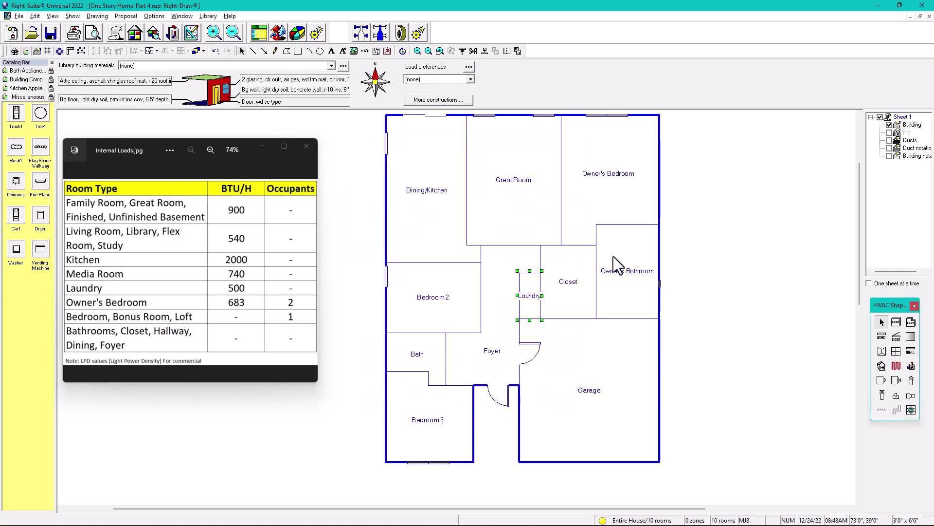
{"action": "left_click", "coordinate": [770, 254]}
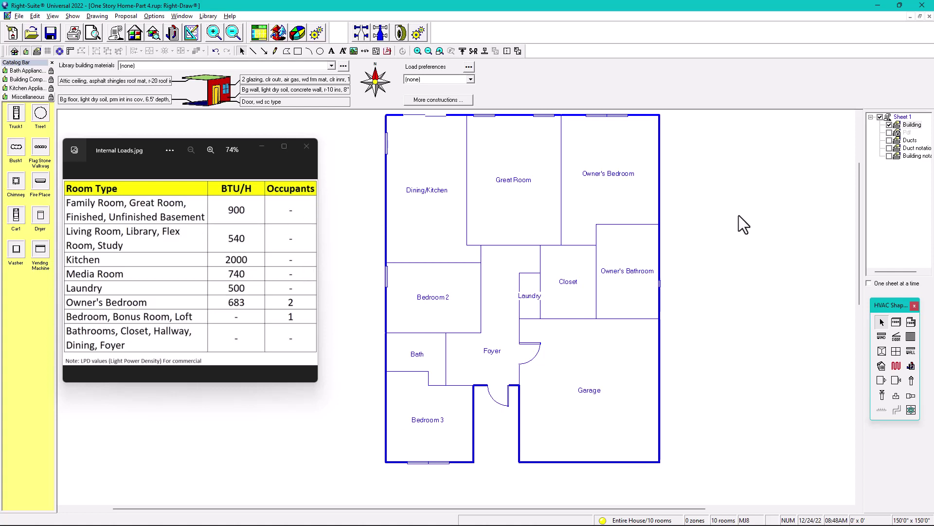
- Put away the Internal Loads reference image and examine the Entire House AED graph, moving its window further toward the plan's edge
{"action": "left_click", "coordinate": [266, 145]}
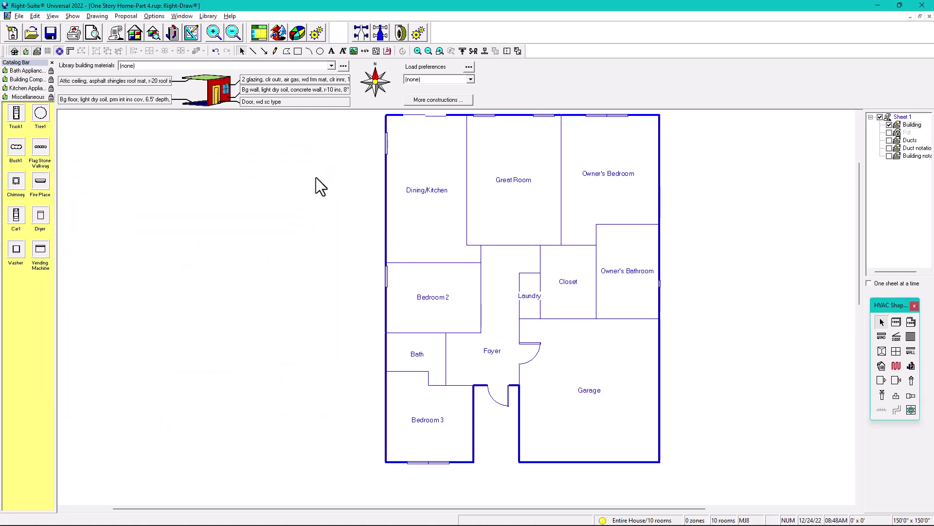
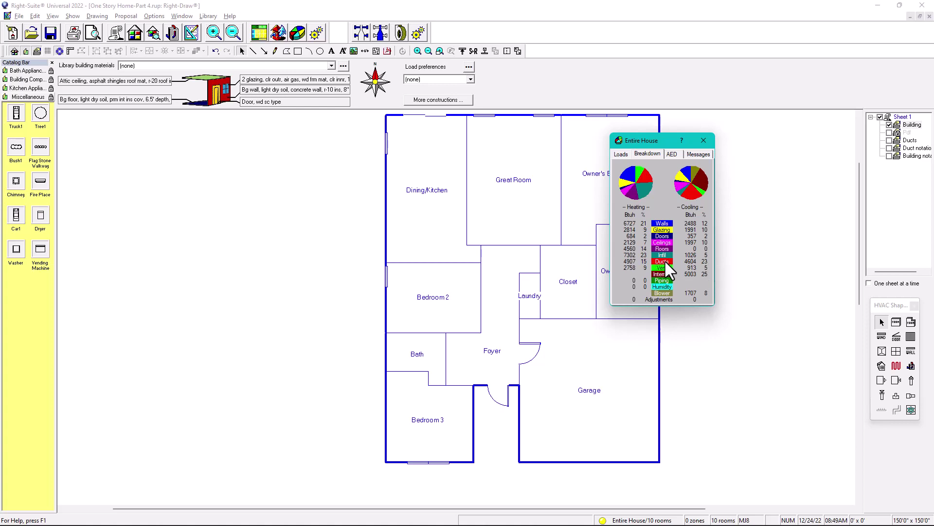
{"action": "left_click", "coordinate": [672, 154]}
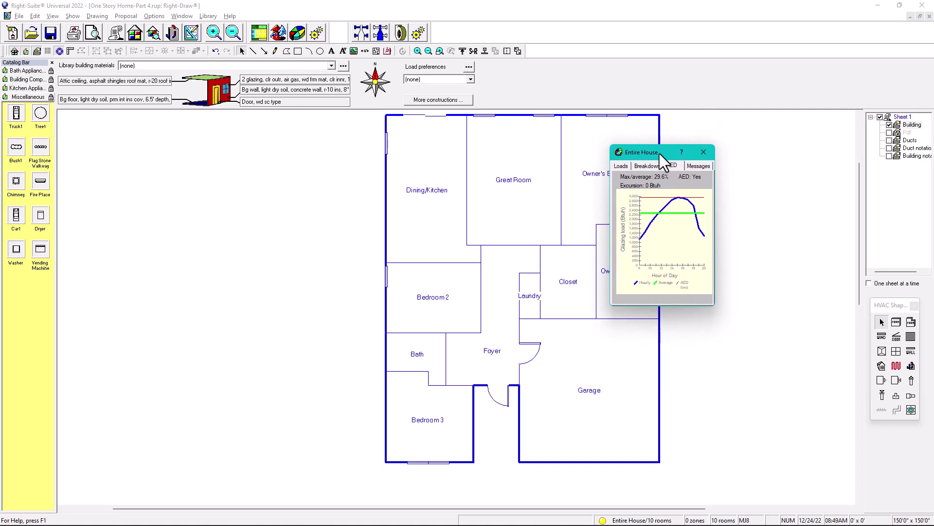
{"action": "left_click_drag", "start_coordinate": [657, 141], "coordinate": [703, 146]}
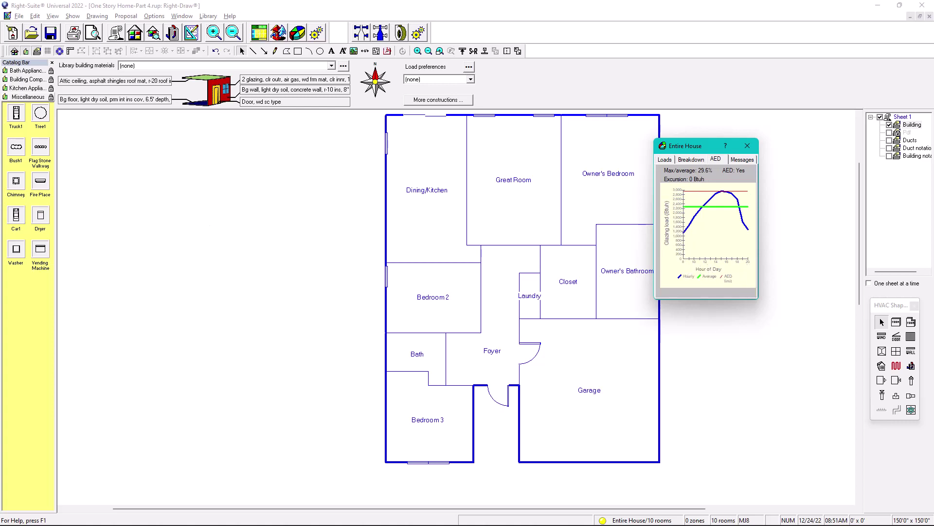
{"action": "left_click", "coordinate": [209, 233]}
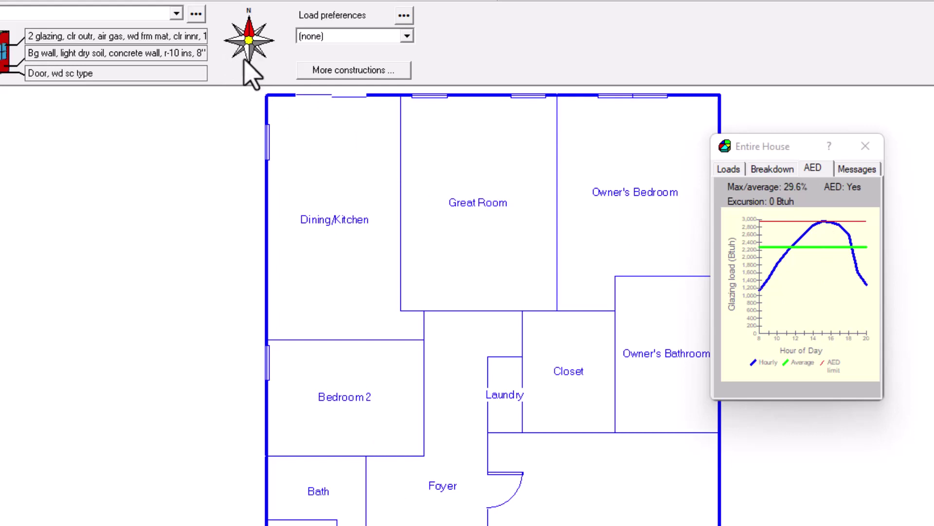
- Compare the Entire House AED graph with plan north pointing left, upper-left, lower-left and straight down
{"action": "left_click", "coordinate": [235, 44]}
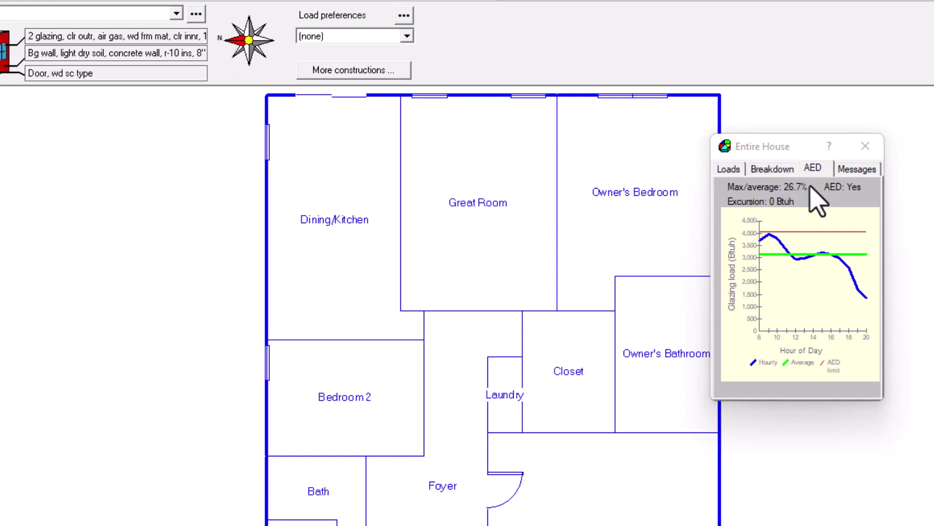
{"action": "left_click", "coordinate": [238, 35]}
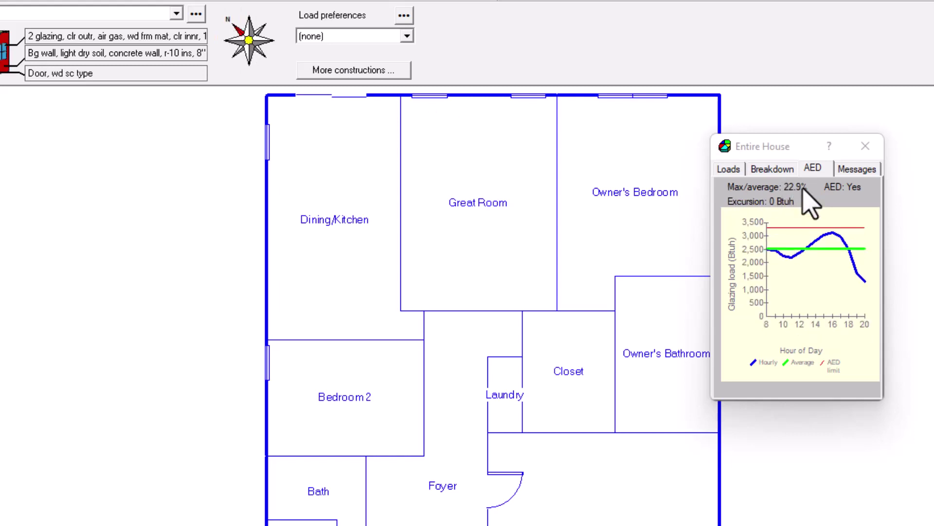
{"action": "left_click", "coordinate": [238, 54]}
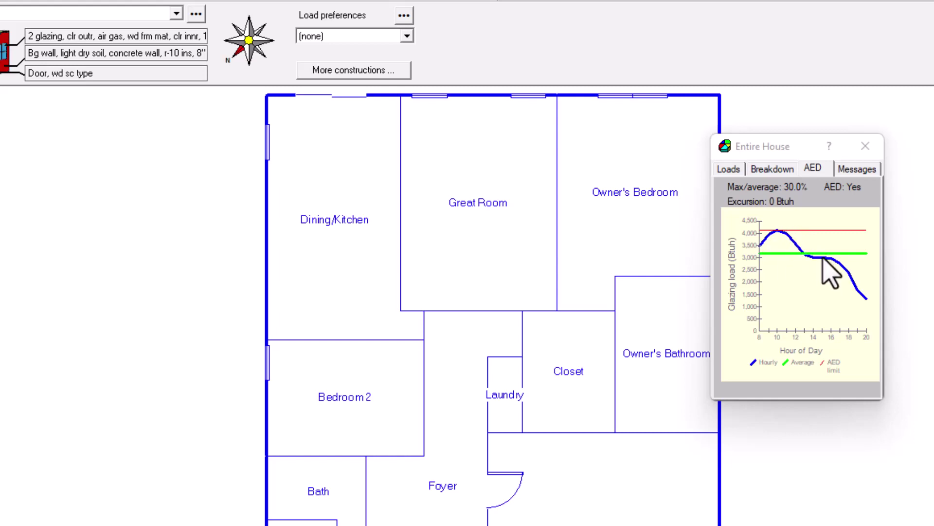
{"action": "left_click_drag", "start_coordinate": [239, 53], "coordinate": [249, 63]}
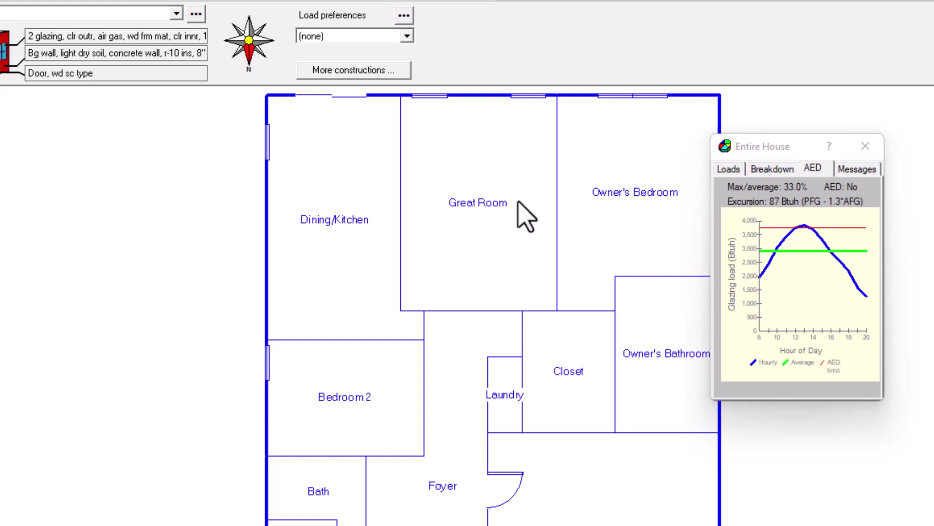
{"action": "mouse_move", "coordinate": [586, 377]}
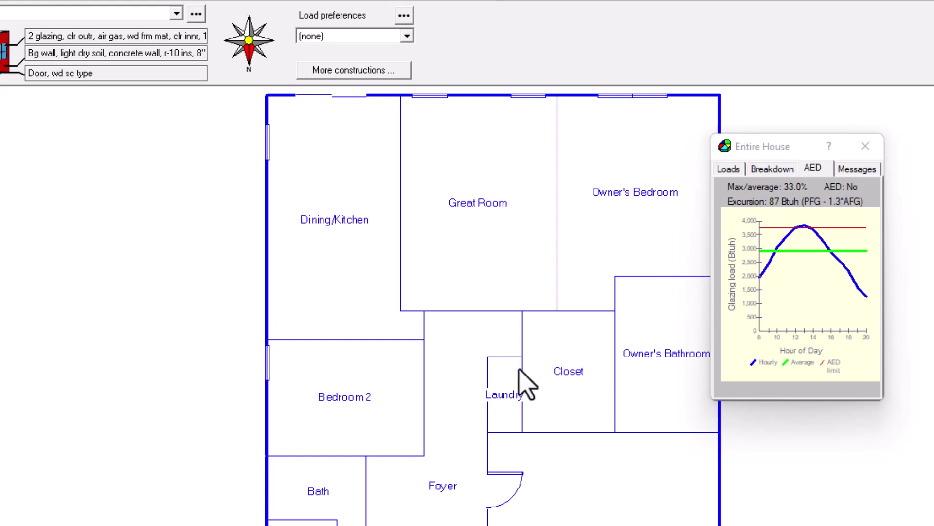
{"action": "mouse_move", "coordinate": [525, 375]}
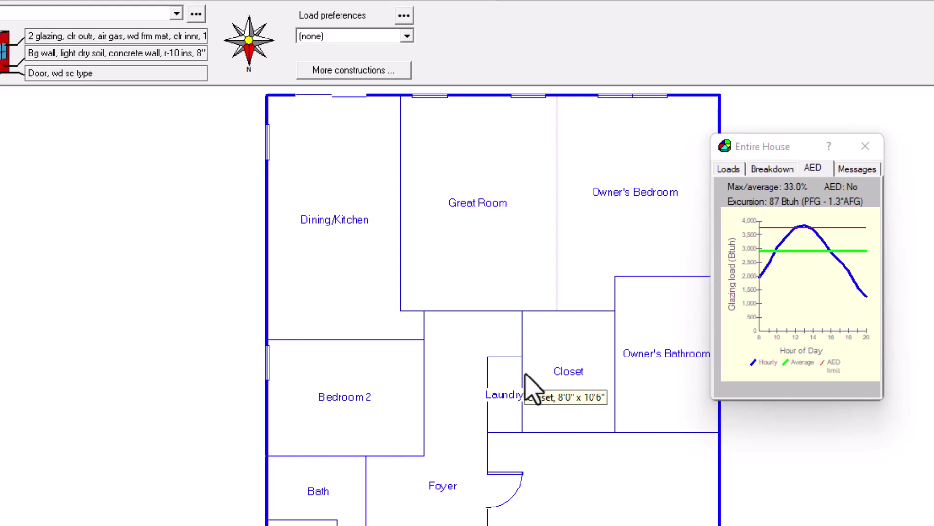
- Compare the Entire House AED graph with plan north pointing lower-right, right, upper-right and straight up
{"action": "left_click", "coordinate": [261, 54]}
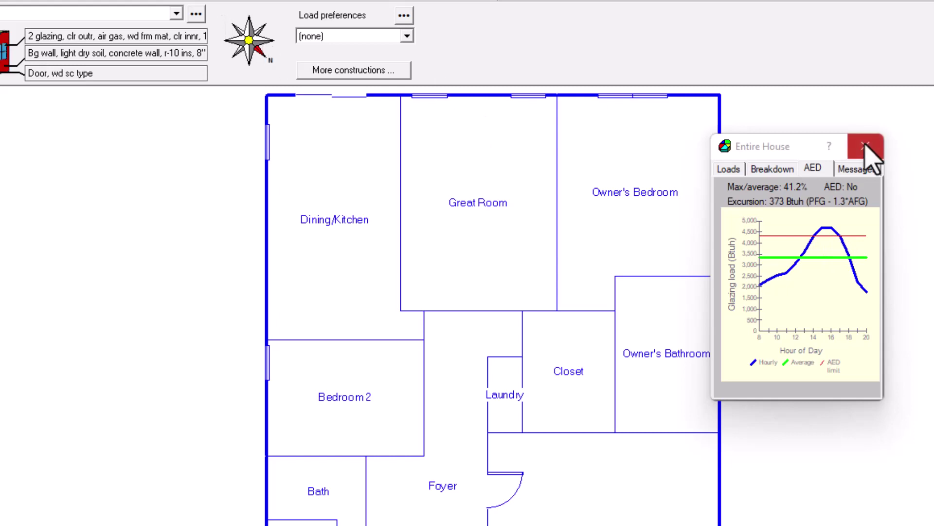
{"action": "left_click", "coordinate": [266, 43]}
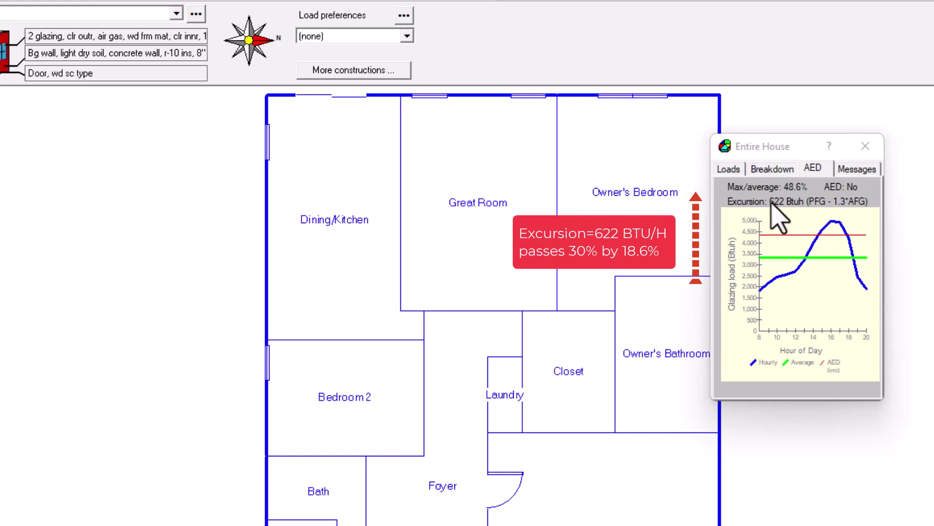
{"action": "left_click", "coordinate": [834, 237]}
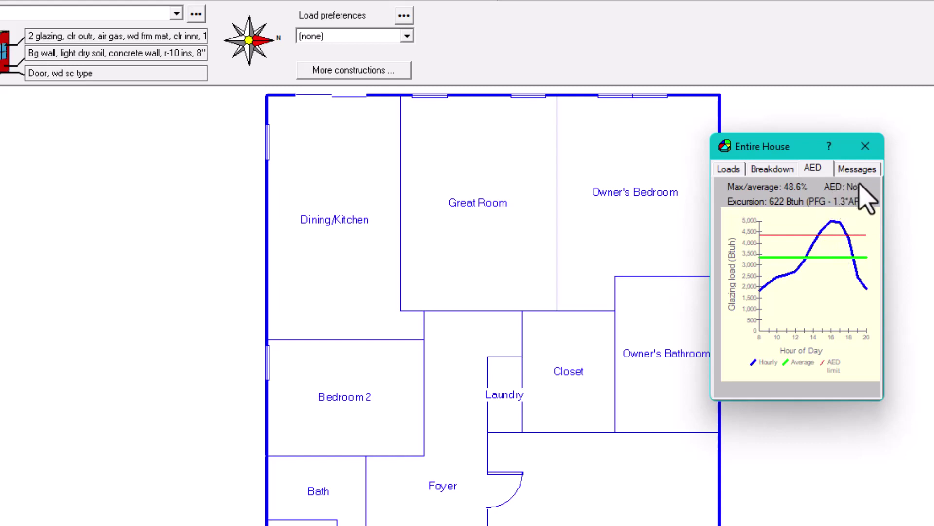
{"action": "left_click", "coordinate": [257, 28]}
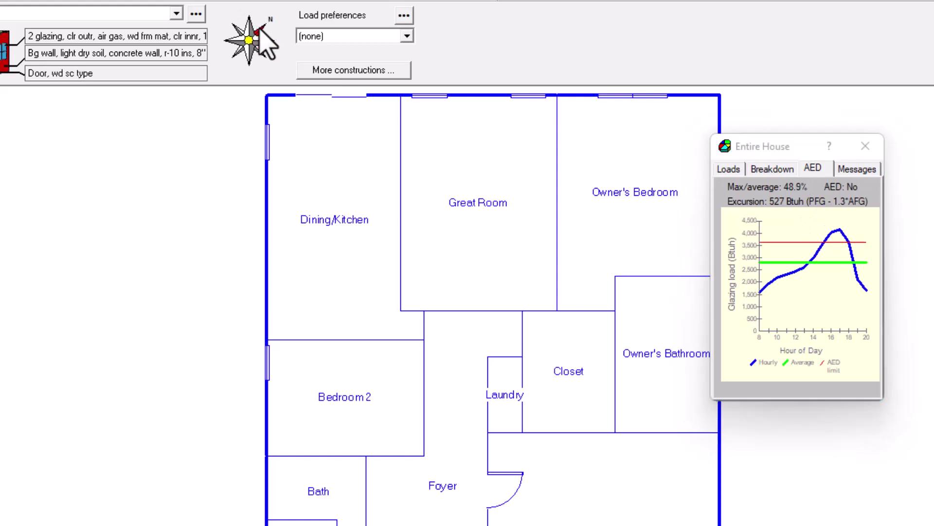
{"action": "left_click", "coordinate": [249, 20]}
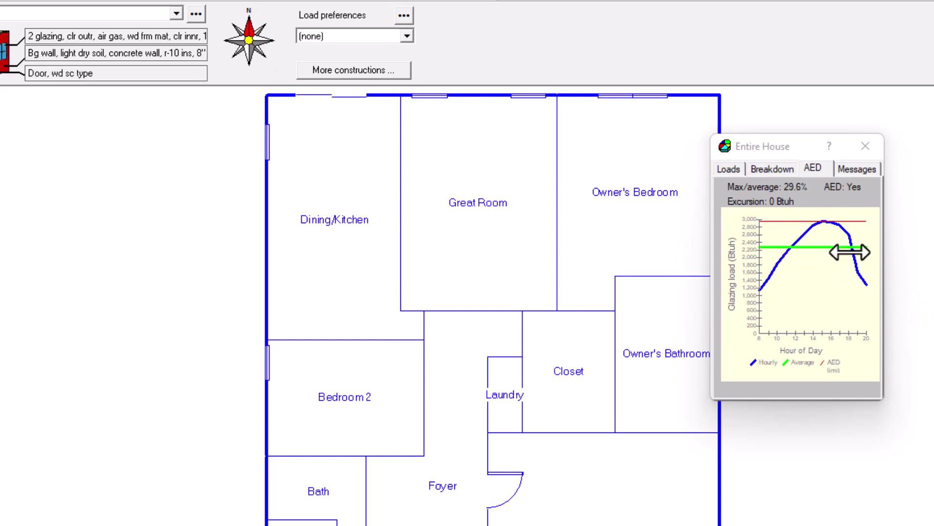
- Orient plan north toward the lower-right diagonal, review the AED excursion and close the Entire House load window
{"action": "left_click", "coordinate": [265, 54]}
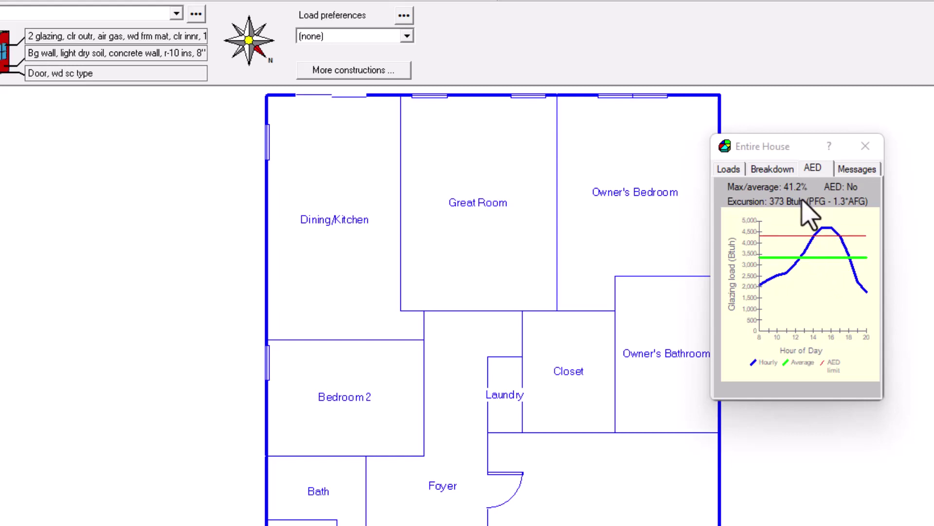
{"action": "left_click", "coordinate": [868, 148]}
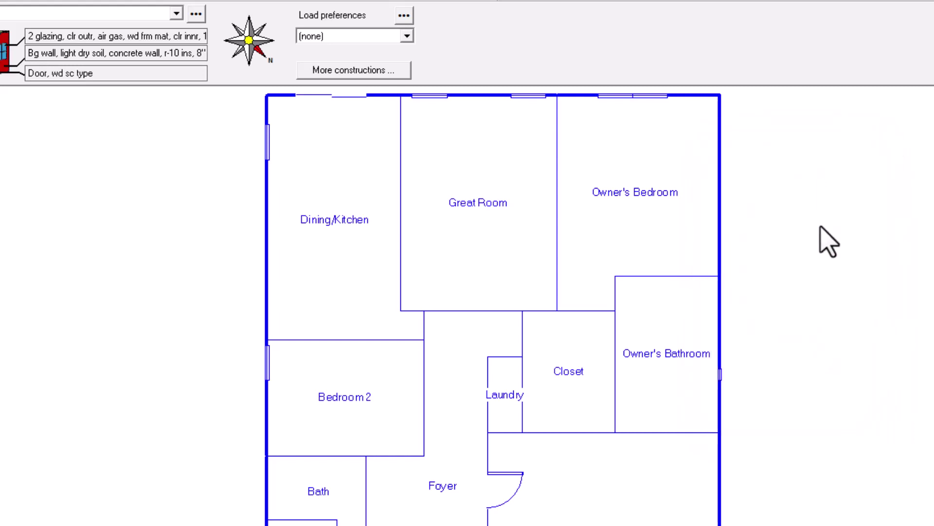